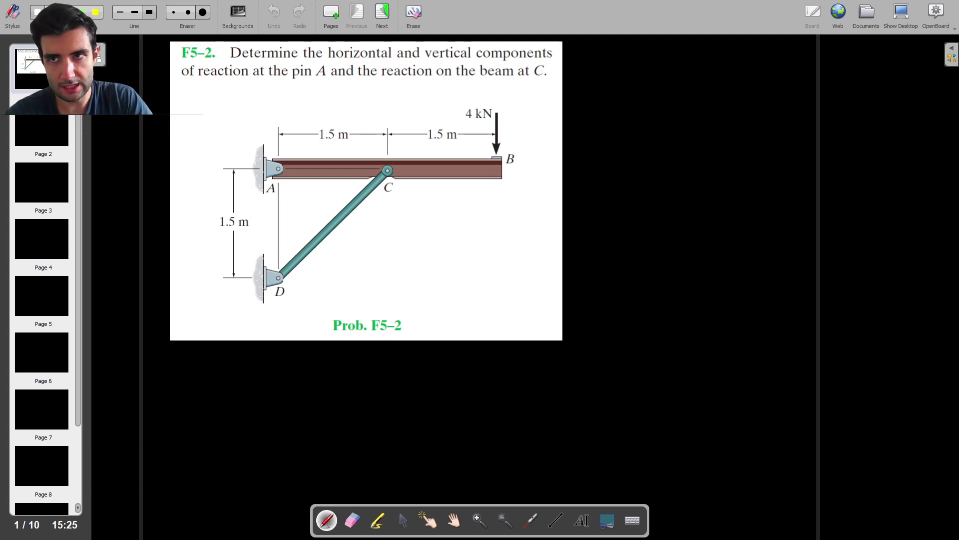
Underline A and C in red in the problem statement, then draw the beam's white top edge
{"action": "left_click_drag", "start_coordinate": [311, 81], "coordinate": [328, 76]}
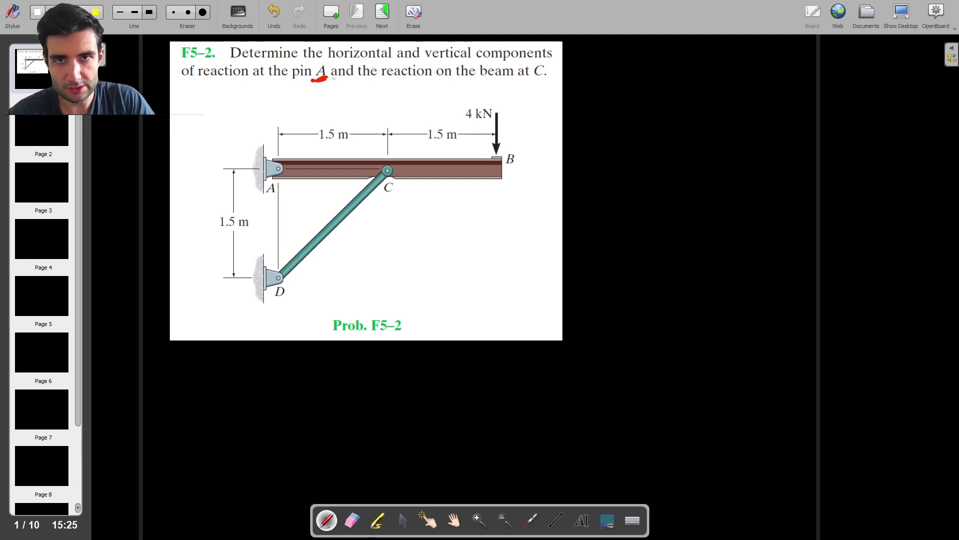
{"action": "left_click_drag", "start_coordinate": [534, 79], "coordinate": [547, 74]}
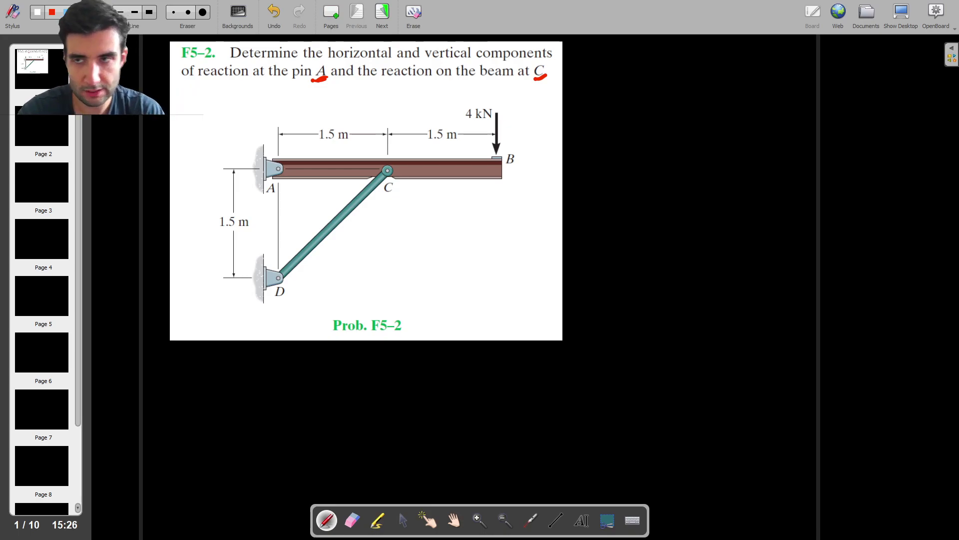
{"action": "left_click", "coordinate": [30, 65]}
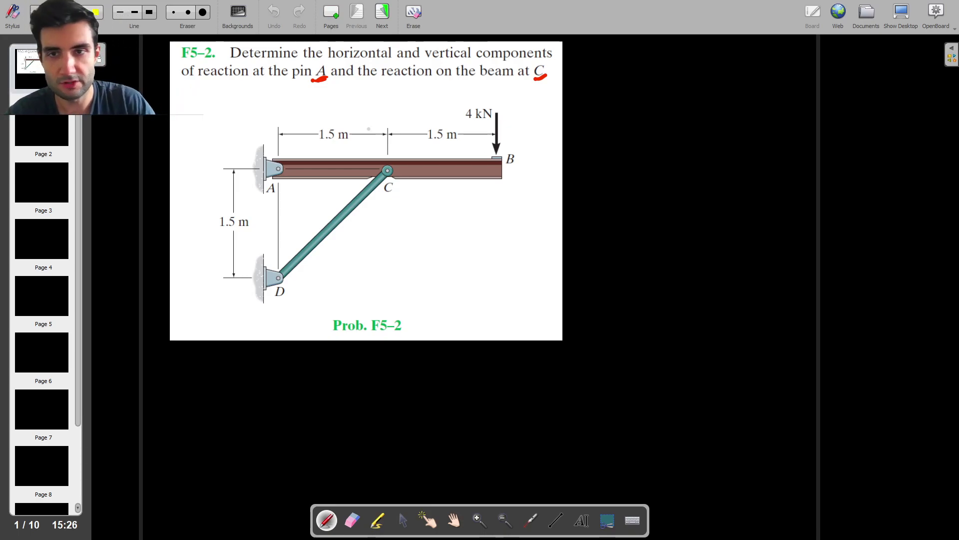
{"action": "left_click_drag", "start_coordinate": [626, 185], "coordinate": [873, 182]}
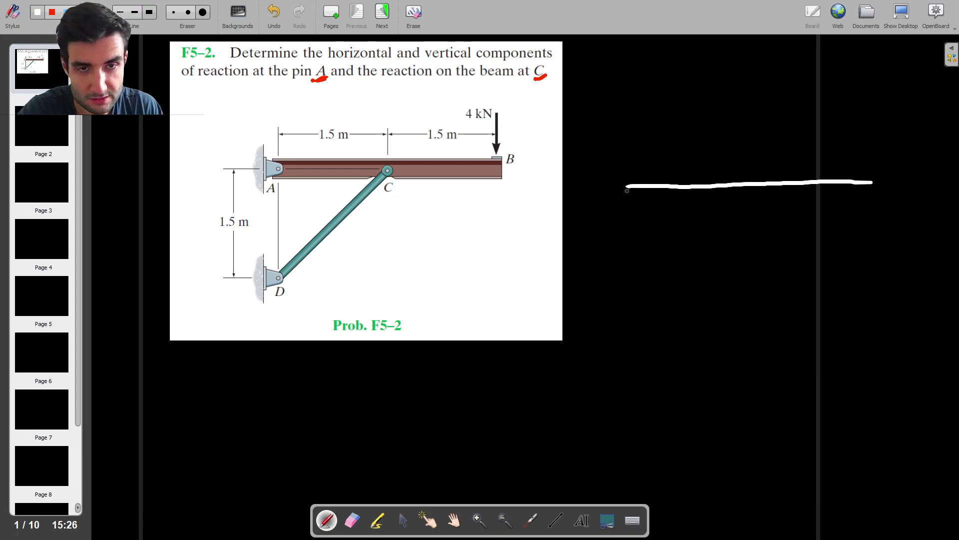
Close the white beam rectangle, label its ends A and B with C below, and draw the load arrow at B
{"action": "mouse_move", "coordinate": [625, 188]}
{"action": "left_mouse_down"}
{"action": "mouse_move", "coordinate": [628, 219]}
{"action": "mouse_move", "coordinate": [855, 214]}
{"action": "mouse_move", "coordinate": [889, 183]}
{"action": "mouse_move", "coordinate": [882, 215]}
{"action": "left_mouse_up"}
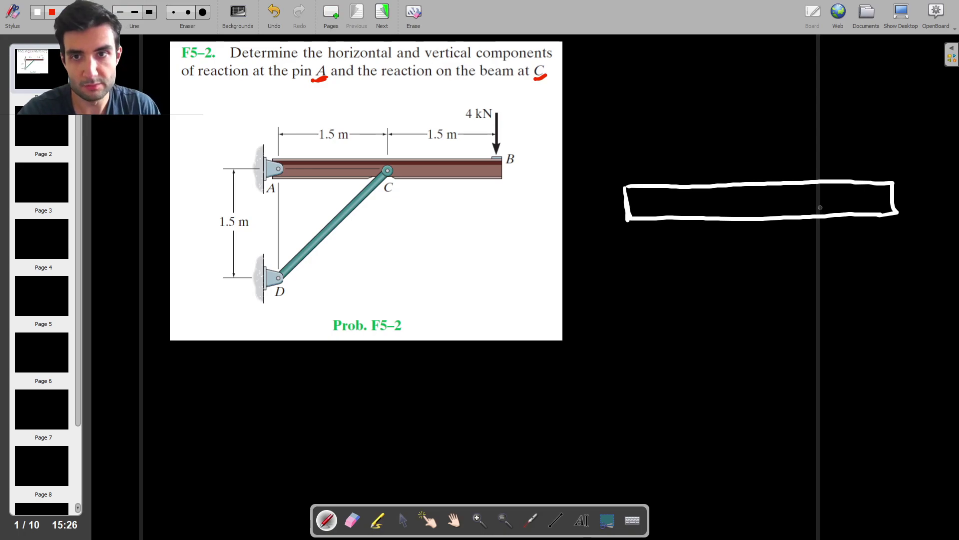
{"action": "mouse_move", "coordinate": [601, 247]}
{"action": "left_mouse_down"}
{"action": "mouse_move", "coordinate": [599, 273]}
{"action": "mouse_move", "coordinate": [610, 269]}
{"action": "left_mouse_up"}
{"action": "left_click_drag", "start_coordinate": [593, 261], "coordinate": [605, 257]}
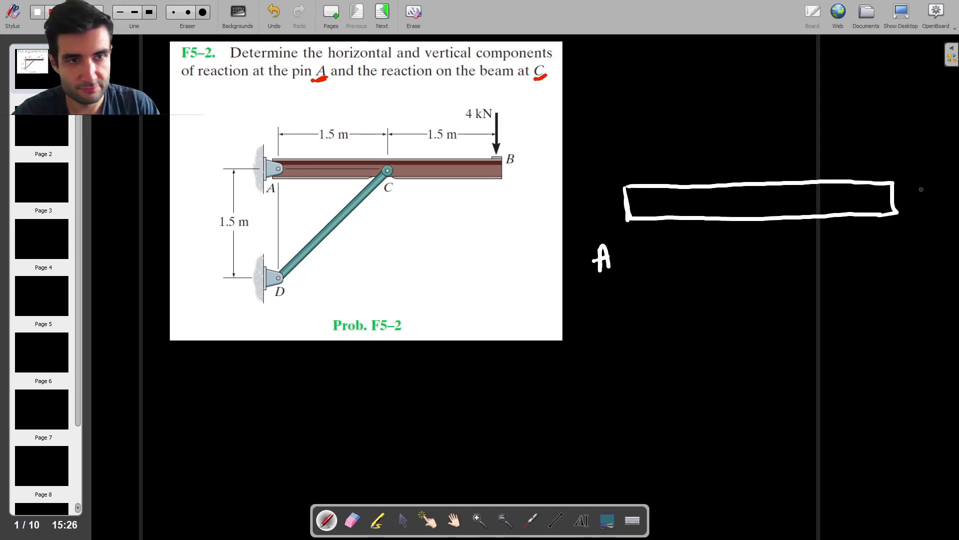
{"action": "left_click_drag", "start_coordinate": [926, 225], "coordinate": [925, 247]}
{"action": "left_click_drag", "start_coordinate": [924, 226], "coordinate": [925, 249]}
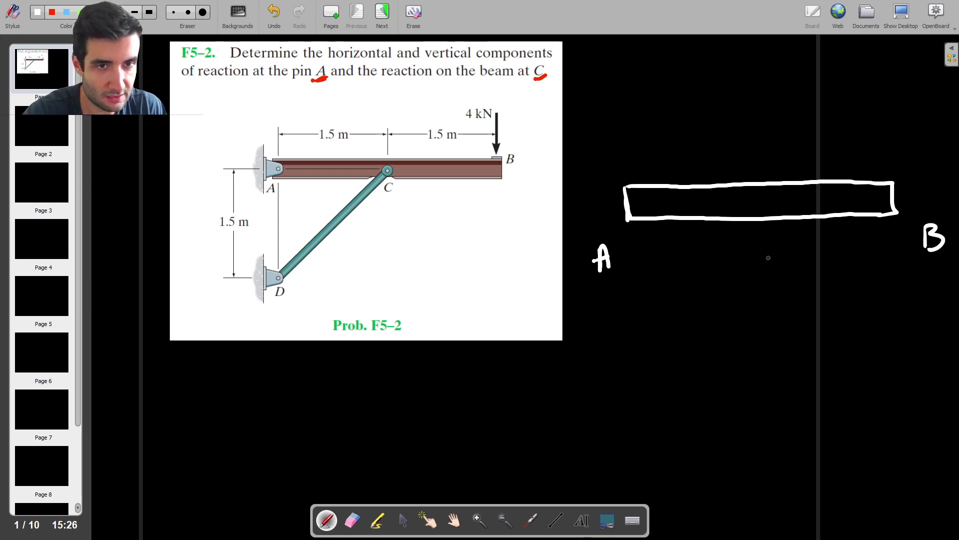
{"action": "mouse_move", "coordinate": [773, 257]}
{"action": "left_mouse_down"}
{"action": "mouse_move", "coordinate": [759, 260]}
{"action": "mouse_move", "coordinate": [775, 272]}
{"action": "left_mouse_up"}
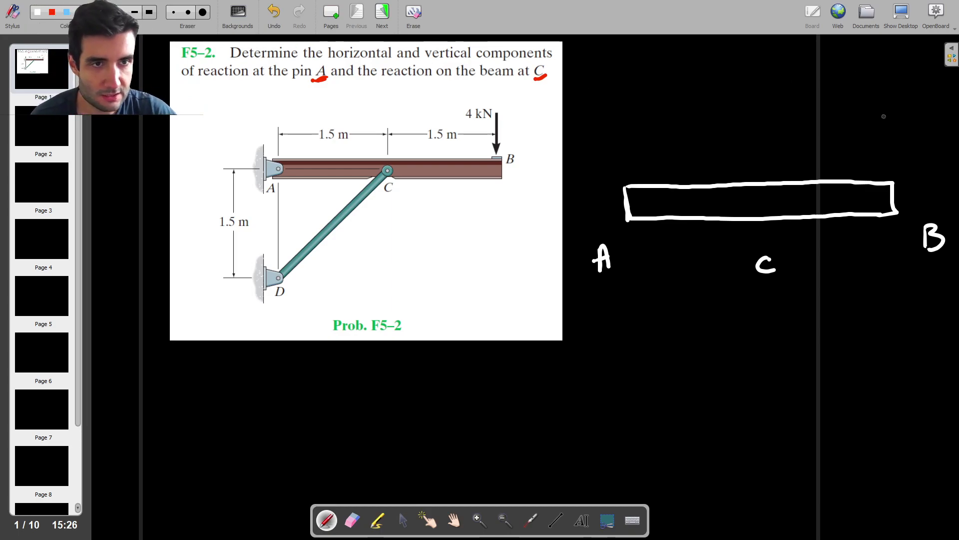
{"action": "mouse_move", "coordinate": [885, 104]}
{"action": "left_mouse_down"}
{"action": "mouse_move", "coordinate": [888, 176]}
{"action": "mouse_move", "coordinate": [903, 159]}
{"action": "left_mouse_up"}
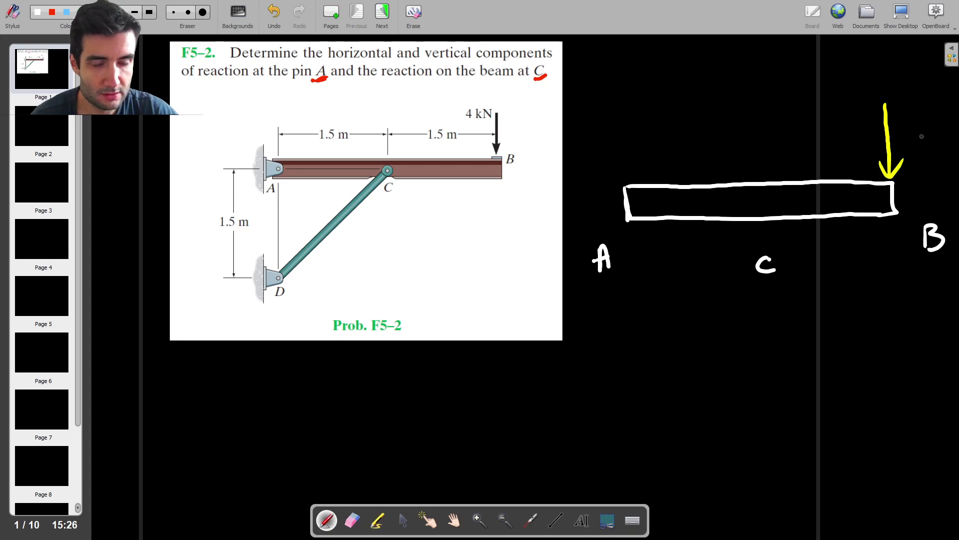
Label the load 4kN and draw the reaction arrows at A labelled RAx and RAy
{"action": "left_click_drag", "start_coordinate": [877, 48], "coordinate": [882, 69]}
{"action": "mouse_move", "coordinate": [894, 50]}
{"action": "left_mouse_down"}
{"action": "mouse_move", "coordinate": [892, 68]}
{"action": "mouse_move", "coordinate": [901, 67]}
{"action": "mouse_move", "coordinate": [918, 47]}
{"action": "left_mouse_up"}
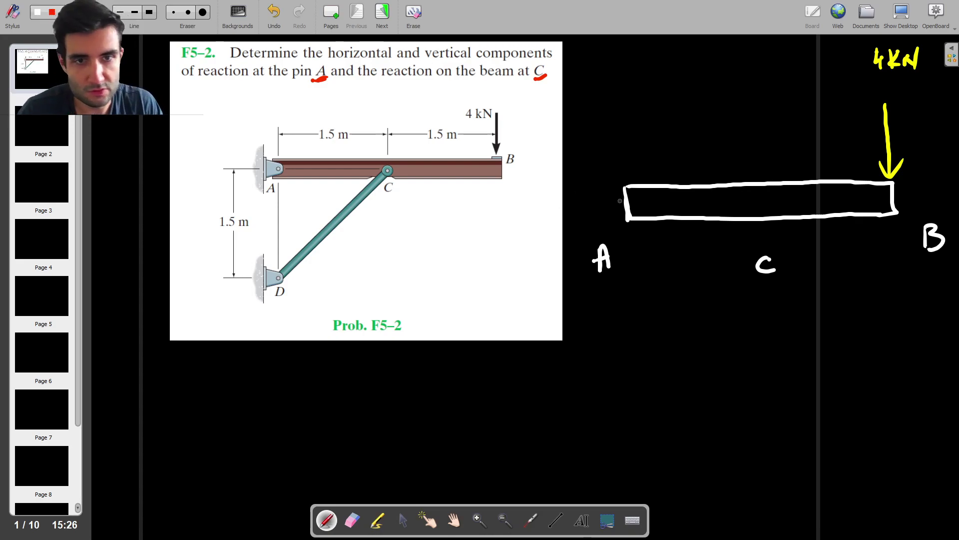
{"action": "mouse_move", "coordinate": [573, 204]}
{"action": "left_mouse_down"}
{"action": "mouse_move", "coordinate": [609, 204]}
{"action": "mouse_move", "coordinate": [574, 237]}
{"action": "left_mouse_up"}
{"action": "left_click_drag", "start_coordinate": [574, 218], "coordinate": [584, 235]}
{"action": "mouse_move", "coordinate": [588, 229]}
{"action": "left_mouse_down"}
{"action": "mouse_move", "coordinate": [613, 232]}
{"action": "mouse_move", "coordinate": [634, 249]}
{"action": "mouse_move", "coordinate": [635, 268]}
{"action": "mouse_move", "coordinate": [638, 243]}
{"action": "left_mouse_up"}
{"action": "mouse_move", "coordinate": [636, 292]}
{"action": "left_mouse_down"}
{"action": "mouse_move", "coordinate": [636, 311]}
{"action": "mouse_move", "coordinate": [671, 330]}
{"action": "left_mouse_up"}
{"action": "left_click_drag", "start_coordinate": [677, 320], "coordinate": [680, 373]}
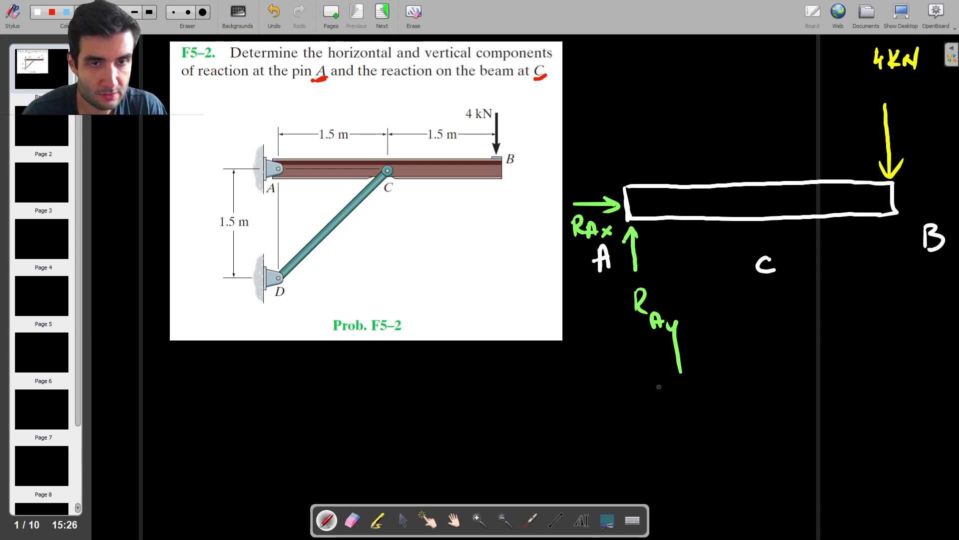
Mark point C and draw its reaction arrows labelled Rcx and Rcy
{"action": "left_click", "coordinate": [760, 202]}
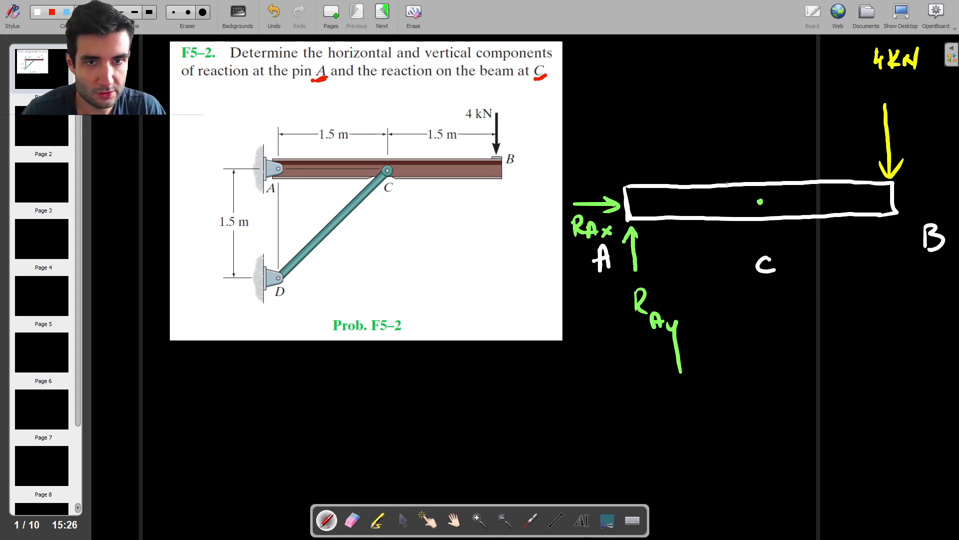
{"action": "mouse_move", "coordinate": [760, 201]}
{"action": "left_mouse_down"}
{"action": "mouse_move", "coordinate": [812, 202]}
{"action": "mouse_move", "coordinate": [797, 210]}
{"action": "left_mouse_up"}
{"action": "left_click_drag", "start_coordinate": [825, 253], "coordinate": [876, 261]}
{"action": "left_click_drag", "start_coordinate": [876, 249], "coordinate": [863, 260]}
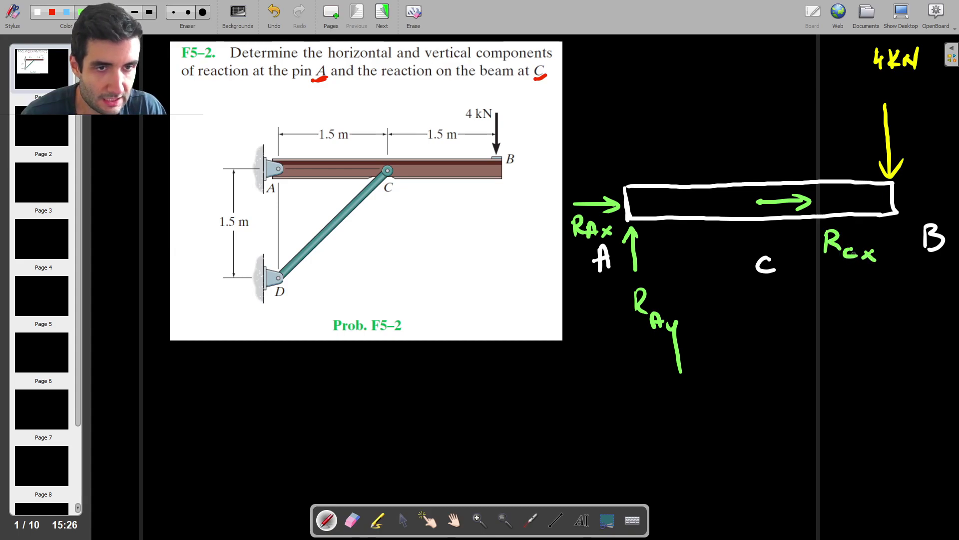
{"action": "mouse_move", "coordinate": [752, 149]}
{"action": "left_mouse_down"}
{"action": "mouse_move", "coordinate": [756, 195]}
{"action": "mouse_move", "coordinate": [761, 160]}
{"action": "left_mouse_up"}
{"action": "left_click_drag", "start_coordinate": [773, 119], "coordinate": [799, 146]}
{"action": "left_click_drag", "start_coordinate": [806, 137], "coordinate": [820, 167]}
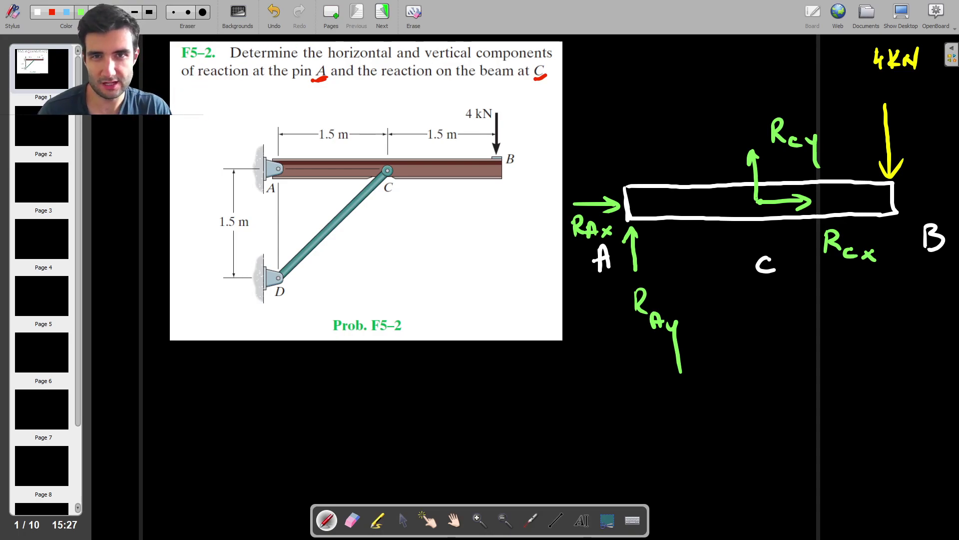
Draw positive x and y direction arrows above the diagram
{"action": "mouse_move", "coordinate": [589, 76]}
{"action": "left_mouse_down"}
{"action": "mouse_move", "coordinate": [646, 80]}
{"action": "mouse_move", "coordinate": [643, 73]}
{"action": "mouse_move", "coordinate": [677, 87]}
{"action": "left_mouse_up"}
{"action": "left_click_drag", "start_coordinate": [672, 81], "coordinate": [673, 96]}
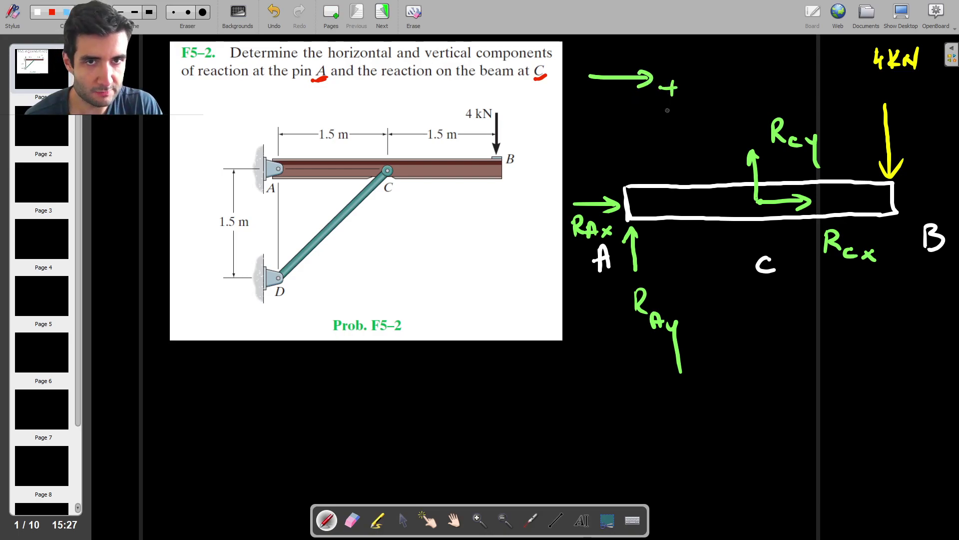
{"action": "mouse_move", "coordinate": [731, 86]}
{"action": "left_mouse_down"}
{"action": "mouse_move", "coordinate": [730, 50]}
{"action": "mouse_move", "coordinate": [759, 63]}
{"action": "left_mouse_up"}
{"action": "left_click_drag", "start_coordinate": [750, 57], "coordinate": [749, 71]}
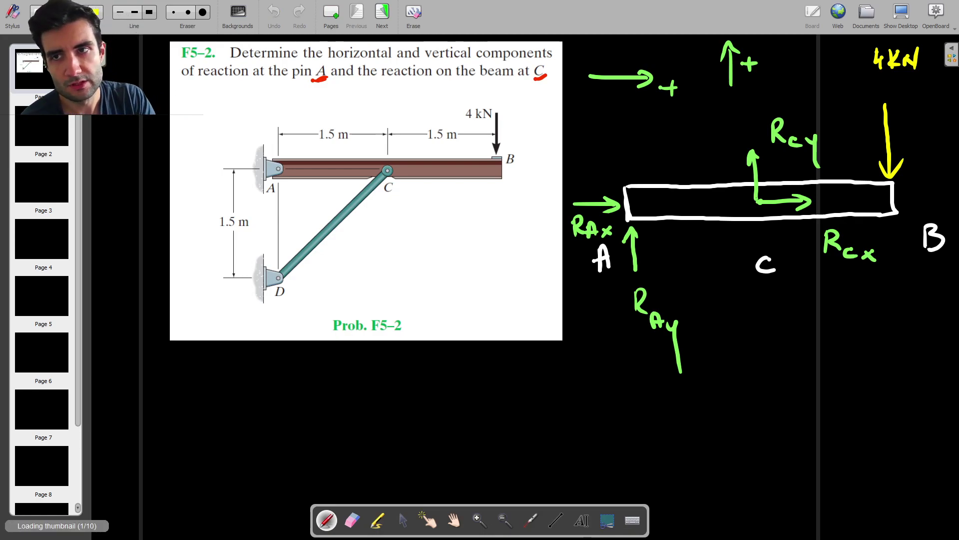
Write ΣFx = 0 below the figure with a positive-right sign convention
{"action": "mouse_move", "coordinate": [150, 378]}
{"action": "left_mouse_down"}
{"action": "mouse_move", "coordinate": [179, 377]}
{"action": "mouse_move", "coordinate": [177, 403]}
{"action": "left_mouse_up"}
{"action": "left_click_drag", "start_coordinate": [186, 370], "coordinate": [208, 369]}
{"action": "mouse_move", "coordinate": [198, 371]}
{"action": "left_mouse_down"}
{"action": "mouse_move", "coordinate": [197, 394]}
{"action": "mouse_move", "coordinate": [208, 383]}
{"action": "mouse_move", "coordinate": [220, 408]}
{"action": "left_mouse_up"}
{"action": "mouse_move", "coordinate": [221, 391]}
{"action": "left_mouse_down"}
{"action": "mouse_move", "coordinate": [210, 408]}
{"action": "mouse_move", "coordinate": [245, 388]}
{"action": "left_mouse_up"}
{"action": "left_click_drag", "start_coordinate": [236, 395], "coordinate": [264, 378]}
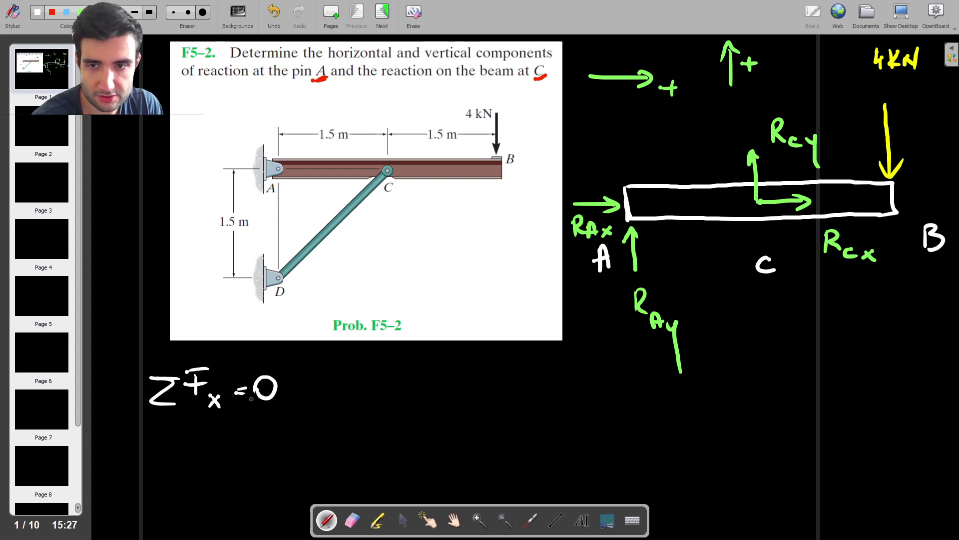
{"action": "left_click_drag", "start_coordinate": [104, 394], "coordinate": [135, 394]}
{"action": "mouse_move", "coordinate": [130, 388]}
{"action": "left_mouse_down"}
{"action": "mouse_move", "coordinate": [129, 400]}
{"action": "mouse_move", "coordinate": [124, 375]}
{"action": "left_mouse_up"}
{"action": "left_click_drag", "start_coordinate": [117, 370], "coordinate": [117, 382]}
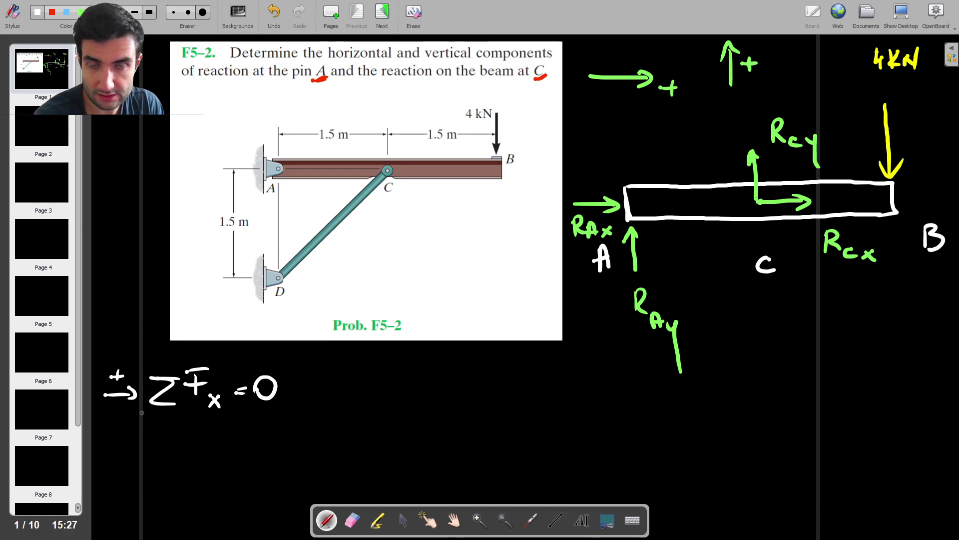
Continue the x-equation with ⇒ RAx + Rcx = 0
{"action": "mouse_move", "coordinate": [282, 391]}
{"action": "left_mouse_down"}
{"action": "mouse_move", "coordinate": [328, 392]}
{"action": "mouse_move", "coordinate": [335, 382]}
{"action": "mouse_move", "coordinate": [358, 403]}
{"action": "left_mouse_up"}
{"action": "left_click_drag", "start_coordinate": [349, 397], "coordinate": [372, 407]}
{"action": "mouse_move", "coordinate": [372, 396]}
{"action": "left_mouse_down"}
{"action": "mouse_move", "coordinate": [363, 409]}
{"action": "mouse_move", "coordinate": [414, 387]}
{"action": "left_mouse_up"}
{"action": "mouse_move", "coordinate": [407, 375]}
{"action": "left_mouse_down"}
{"action": "mouse_move", "coordinate": [406, 399]}
{"action": "mouse_move", "coordinate": [440, 385]}
{"action": "mouse_move", "coordinate": [452, 399]}
{"action": "left_mouse_up"}
{"action": "mouse_move", "coordinate": [461, 393]}
{"action": "left_mouse_down"}
{"action": "mouse_move", "coordinate": [458, 403]}
{"action": "mouse_move", "coordinate": [479, 404]}
{"action": "left_mouse_up"}
{"action": "mouse_move", "coordinate": [478, 394]}
{"action": "left_mouse_down"}
{"action": "mouse_move", "coordinate": [466, 404]}
{"action": "mouse_move", "coordinate": [504, 394]}
{"action": "left_mouse_up"}
{"action": "mouse_move", "coordinate": [488, 389]}
{"action": "left_mouse_down"}
{"action": "mouse_move", "coordinate": [529, 379]}
{"action": "mouse_move", "coordinate": [585, 393]}
{"action": "left_mouse_up"}
Conclude with Rcx = −RAx and draw a box around it
{"action": "left_click_drag", "start_coordinate": [580, 384], "coordinate": [584, 402]}
{"action": "mouse_move", "coordinate": [637, 377]}
{"action": "left_mouse_down"}
{"action": "mouse_move", "coordinate": [637, 400]}
{"action": "mouse_move", "coordinate": [638, 387]}
{"action": "mouse_move", "coordinate": [664, 406]}
{"action": "left_mouse_up"}
{"action": "left_click_drag", "start_coordinate": [671, 397], "coordinate": [685, 408]}
{"action": "mouse_move", "coordinate": [685, 397]}
{"action": "left_mouse_down"}
{"action": "mouse_move", "coordinate": [671, 408]}
{"action": "mouse_move", "coordinate": [703, 389]}
{"action": "left_mouse_up"}
{"action": "mouse_move", "coordinate": [693, 396]}
{"action": "left_mouse_down"}
{"action": "mouse_move", "coordinate": [745, 389]}
{"action": "mouse_move", "coordinate": [797, 401]}
{"action": "left_mouse_up"}
{"action": "left_click_drag", "start_coordinate": [783, 393], "coordinate": [825, 402]}
{"action": "left_click_drag", "start_coordinate": [824, 390], "coordinate": [809, 403]}
{"action": "mouse_move", "coordinate": [622, 366]}
{"action": "left_mouse_down"}
{"action": "mouse_move", "coordinate": [623, 422]}
{"action": "mouse_move", "coordinate": [847, 382]}
{"action": "mouse_move", "coordinate": [662, 353]}
{"action": "mouse_move", "coordinate": [620, 378]}
{"action": "left_mouse_up"}
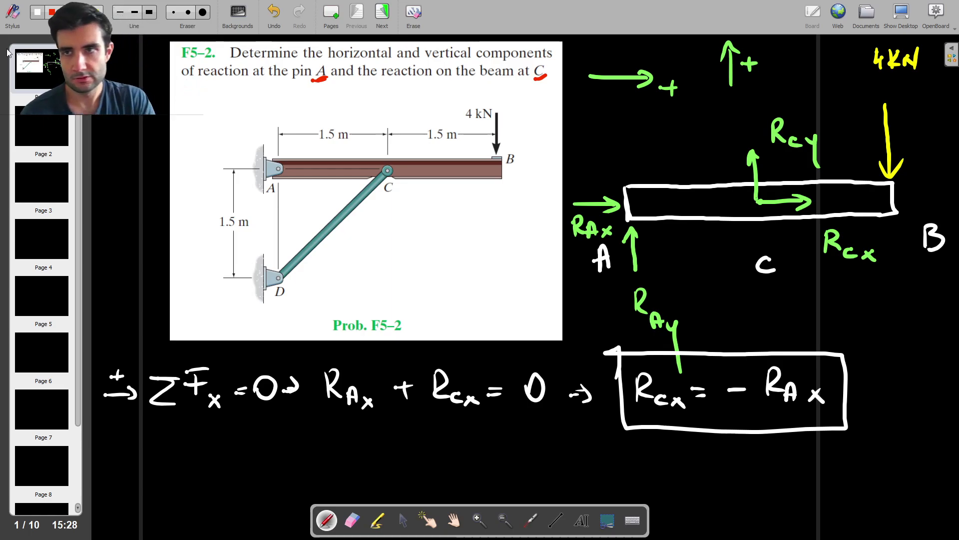
Write ΣFy = 0 with a positive-up sign convention on the next line
{"action": "mouse_move", "coordinate": [143, 456]}
{"action": "left_mouse_down"}
{"action": "mouse_move", "coordinate": [173, 459]}
{"action": "mouse_move", "coordinate": [174, 482]}
{"action": "mouse_move", "coordinate": [187, 472]}
{"action": "mouse_move", "coordinate": [210, 480]}
{"action": "mouse_move", "coordinate": [208, 501]}
{"action": "left_mouse_up"}
{"action": "left_click_drag", "start_coordinate": [121, 453], "coordinate": [126, 489]}
{"action": "mouse_move", "coordinate": [114, 467]}
{"action": "left_mouse_down"}
{"action": "mouse_move", "coordinate": [123, 448]}
{"action": "mouse_move", "coordinate": [131, 458]}
{"action": "left_mouse_up"}
{"action": "left_click_drag", "start_coordinate": [103, 478], "coordinate": [115, 475]}
{"action": "left_click_drag", "start_coordinate": [229, 472], "coordinate": [237, 470]}
{"action": "left_click_drag", "start_coordinate": [230, 477], "coordinate": [238, 475]}
{"action": "mouse_move", "coordinate": [256, 454]}
{"action": "left_mouse_down"}
{"action": "mouse_move", "coordinate": [248, 476]}
{"action": "mouse_move", "coordinate": [256, 455]}
{"action": "mouse_move", "coordinate": [307, 468]}
{"action": "left_mouse_up"}
{"action": "left_click_drag", "start_coordinate": [299, 470], "coordinate": [308, 472]}
{"action": "left_click_drag", "start_coordinate": [310, 457], "coordinate": [313, 478]}
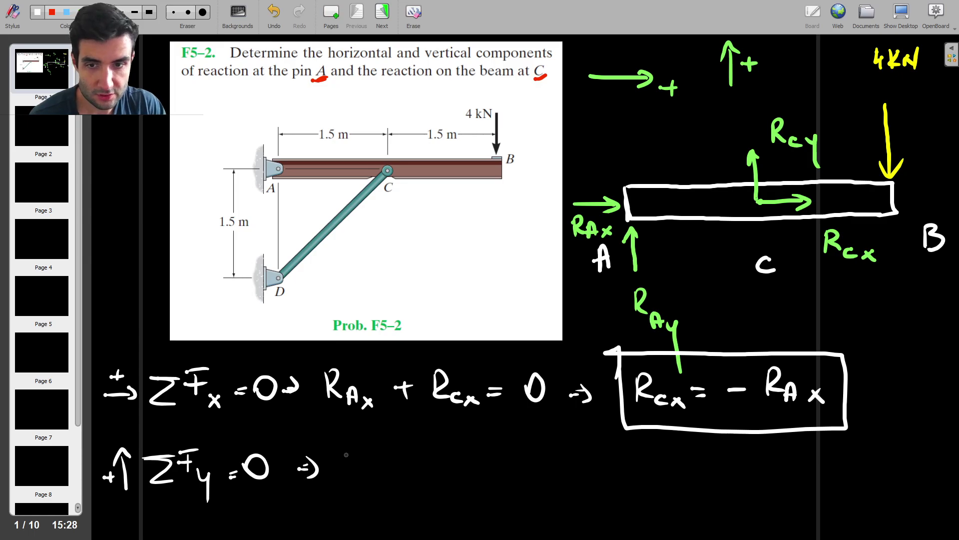
Write the vertical balance RAy + Rcy − 4 = 0
{"action": "left_click_drag", "start_coordinate": [350, 451], "coordinate": [352, 477]}
{"action": "mouse_move", "coordinate": [349, 452]}
{"action": "left_mouse_down"}
{"action": "mouse_move", "coordinate": [363, 478]}
{"action": "mouse_move", "coordinate": [376, 477]}
{"action": "left_mouse_up"}
{"action": "left_click_drag", "start_coordinate": [384, 475], "coordinate": [394, 476]}
{"action": "left_click_drag", "start_coordinate": [395, 478], "coordinate": [395, 505]}
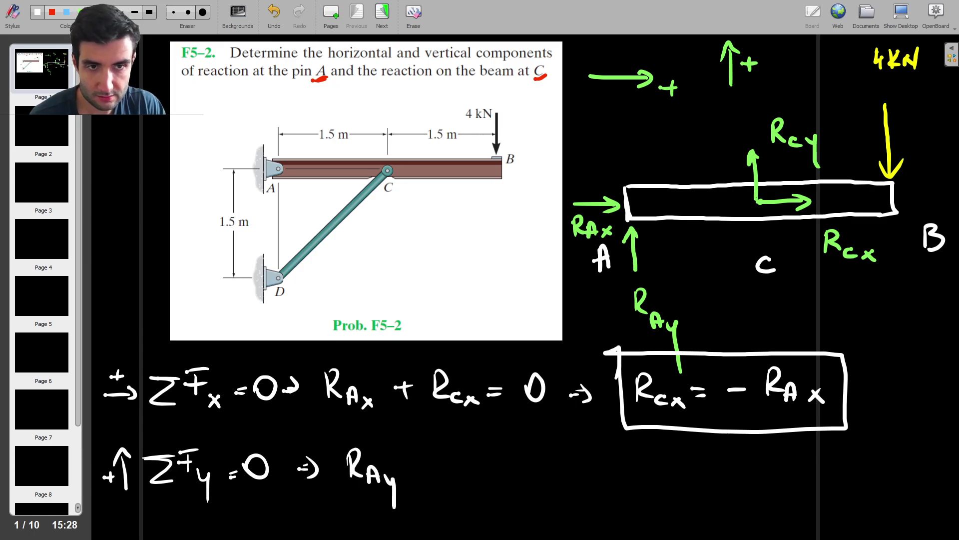
{"action": "mouse_move", "coordinate": [408, 467]}
{"action": "left_mouse_down"}
{"action": "mouse_move", "coordinate": [428, 467]}
{"action": "mouse_move", "coordinate": [418, 476]}
{"action": "left_mouse_up"}
{"action": "mouse_move", "coordinate": [446, 448]}
{"action": "left_mouse_down"}
{"action": "mouse_move", "coordinate": [447, 470]}
{"action": "mouse_move", "coordinate": [474, 487]}
{"action": "left_mouse_up"}
{"action": "left_click_drag", "start_coordinate": [475, 481], "coordinate": [483, 507]}
{"action": "left_click_drag", "start_coordinate": [507, 465], "coordinate": [528, 465]}
{"action": "mouse_move", "coordinate": [551, 454]}
{"action": "left_mouse_down"}
{"action": "mouse_move", "coordinate": [547, 467]}
{"action": "mouse_move", "coordinate": [557, 466]}
{"action": "left_mouse_up"}
{"action": "left_click_drag", "start_coordinate": [554, 462], "coordinate": [555, 481]}
{"action": "left_click_drag", "start_coordinate": [564, 475], "coordinate": [574, 467]}
{"action": "mouse_move", "coordinate": [594, 462]}
{"action": "left_mouse_down"}
{"action": "mouse_move", "coordinate": [580, 477]}
{"action": "mouse_move", "coordinate": [602, 457]}
{"action": "mouse_move", "coordinate": [636, 470]}
{"action": "left_mouse_up"}
Conclude with RAy + Rcy = 4 and box the result
{"action": "left_click_drag", "start_coordinate": [633, 459], "coordinate": [634, 477]}
{"action": "left_click_drag", "start_coordinate": [681, 456], "coordinate": [681, 482]}
{"action": "left_click_drag", "start_coordinate": [680, 456], "coordinate": [699, 485]}
{"action": "left_click_drag", "start_coordinate": [701, 486], "coordinate": [708, 478]}
{"action": "left_click_drag", "start_coordinate": [716, 475], "coordinate": [727, 512]}
{"action": "left_click_drag", "start_coordinate": [757, 465], "coordinate": [757, 482]}
{"action": "left_click_drag", "start_coordinate": [748, 473], "coordinate": [798, 478]}
{"action": "mouse_move", "coordinate": [809, 475]}
{"action": "left_mouse_down"}
{"action": "mouse_move", "coordinate": [801, 483]}
{"action": "mouse_move", "coordinate": [819, 486]}
{"action": "left_mouse_up"}
{"action": "mouse_move", "coordinate": [826, 478]}
{"action": "left_mouse_down"}
{"action": "mouse_move", "coordinate": [820, 503]}
{"action": "mouse_move", "coordinate": [856, 478]}
{"action": "left_mouse_up"}
{"action": "left_click_drag", "start_coordinate": [846, 474], "coordinate": [860, 473]}
{"action": "mouse_move", "coordinate": [882, 452]}
{"action": "left_mouse_down"}
{"action": "mouse_move", "coordinate": [878, 468]}
{"action": "mouse_move", "coordinate": [889, 475]}
{"action": "left_mouse_up"}
{"action": "left_click_drag", "start_coordinate": [889, 456], "coordinate": [884, 494]}
{"action": "mouse_move", "coordinate": [668, 443]}
{"action": "left_mouse_down"}
{"action": "mouse_move", "coordinate": [662, 496]}
{"action": "mouse_move", "coordinate": [907, 512]}
{"action": "mouse_move", "coordinate": [727, 426]}
{"action": "mouse_move", "coordinate": [667, 461]}
{"action": "left_mouse_up"}
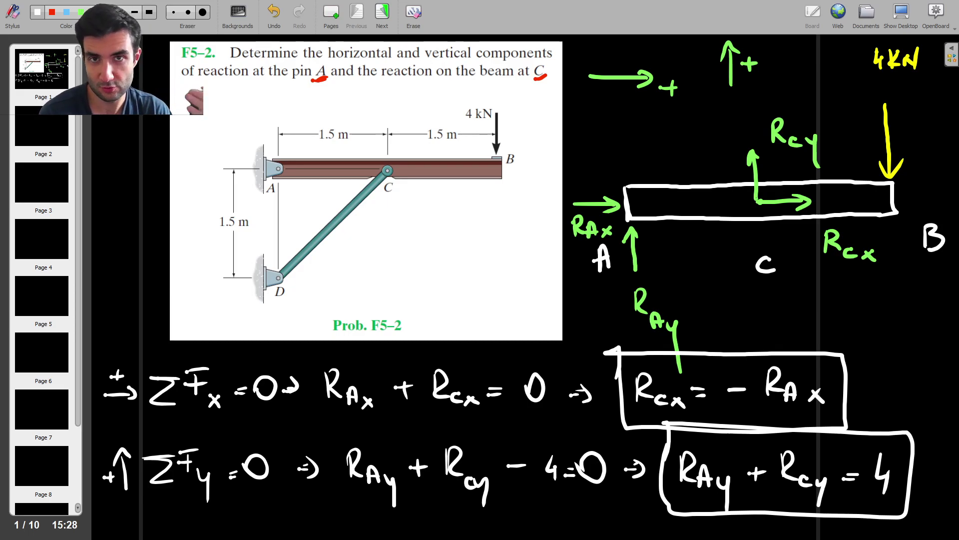
Start ΣM on page 2, then mark and label point A on the page-1 beam diagram
{"action": "left_click", "coordinate": [50, 128]}
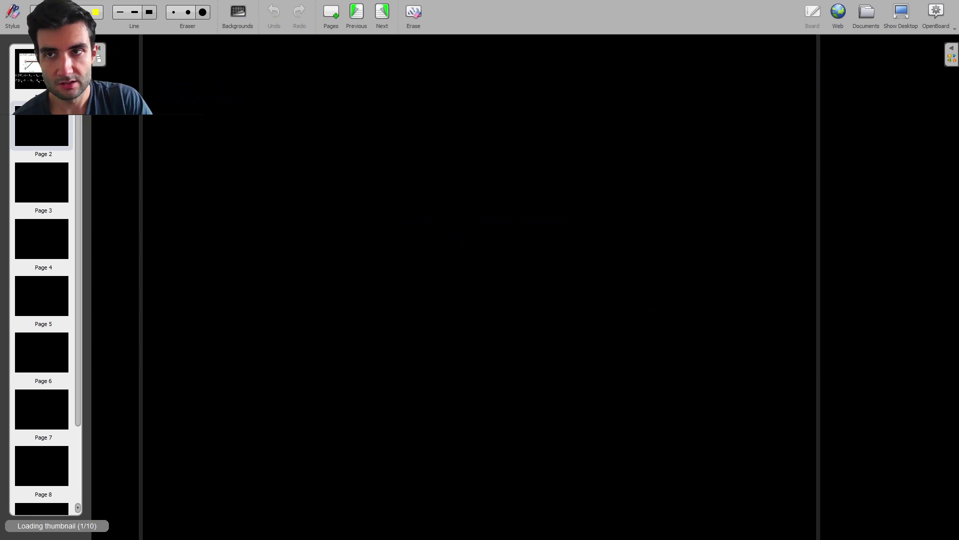
{"action": "mouse_move", "coordinate": [229, 90]}
{"action": "left_mouse_down"}
{"action": "mouse_move", "coordinate": [263, 90]}
{"action": "mouse_move", "coordinate": [265, 118]}
{"action": "mouse_move", "coordinate": [302, 114]}
{"action": "left_mouse_up"}
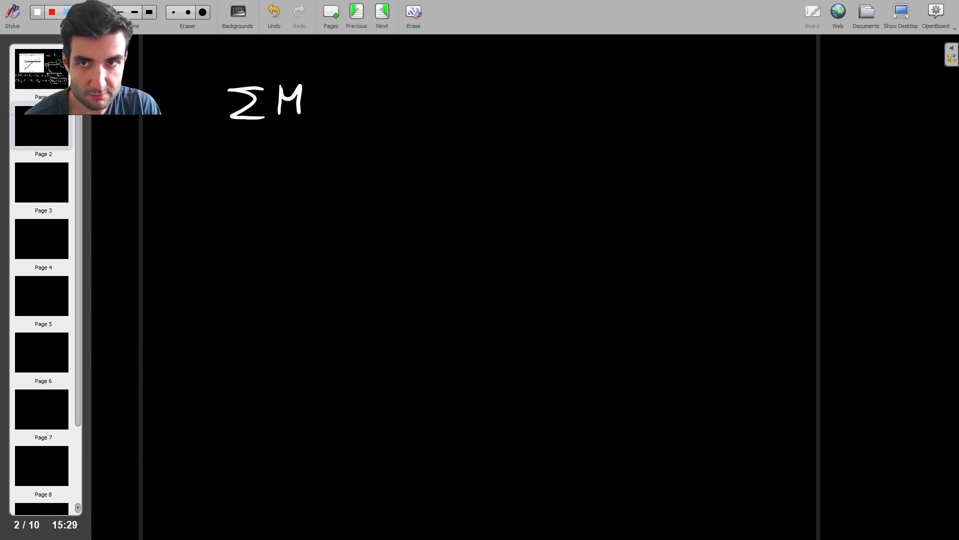
{"action": "left_click", "coordinate": [43, 82]}
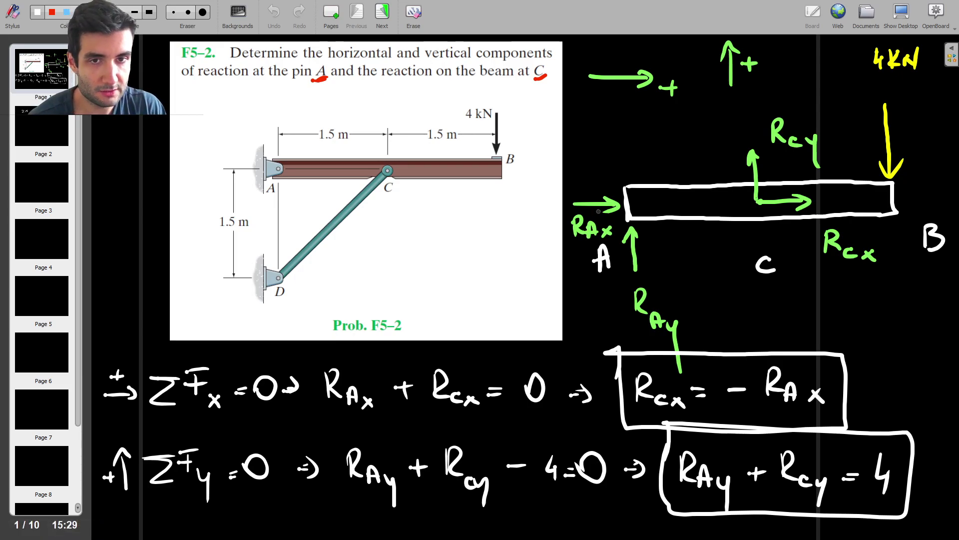
{"action": "left_click", "coordinate": [625, 204]}
{"action": "mouse_move", "coordinate": [621, 147]}
{"action": "left_mouse_down"}
{"action": "mouse_move", "coordinate": [616, 171]}
{"action": "mouse_move", "coordinate": [635, 170]}
{"action": "left_mouse_up"}
{"action": "left_click_drag", "start_coordinate": [618, 161], "coordinate": [633, 160]}
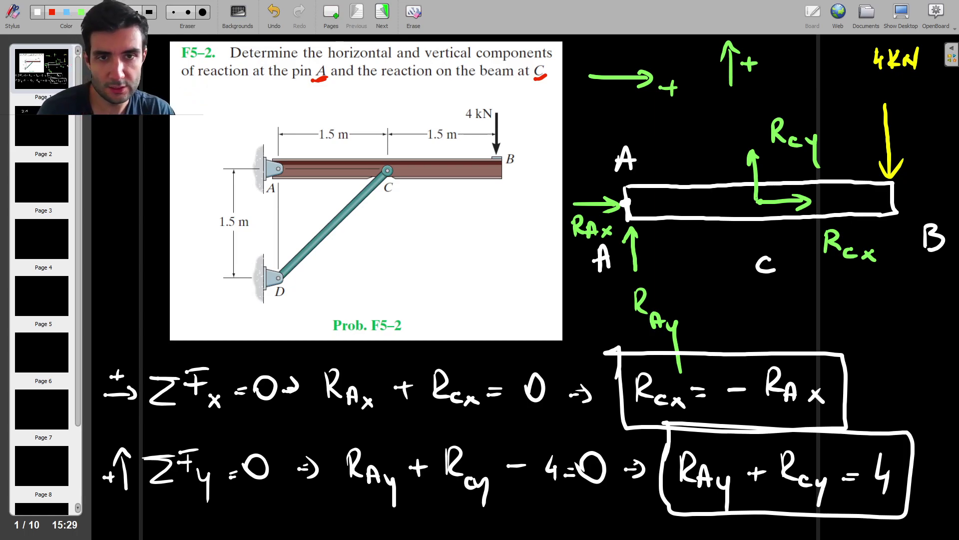
Complete ΣM_A = 0 on page 2 with a positive rotation arrow
{"action": "key", "text": "Page_Down"}
{"action": "mouse_move", "coordinate": [304, 131]}
{"action": "left_mouse_down"}
{"action": "mouse_move", "coordinate": [310, 114]}
{"action": "mouse_move", "coordinate": [318, 129]}
{"action": "left_mouse_up"}
{"action": "left_click_drag", "start_coordinate": [299, 128], "coordinate": [340, 112]}
{"action": "left_click_drag", "start_coordinate": [331, 106], "coordinate": [373, 95]}
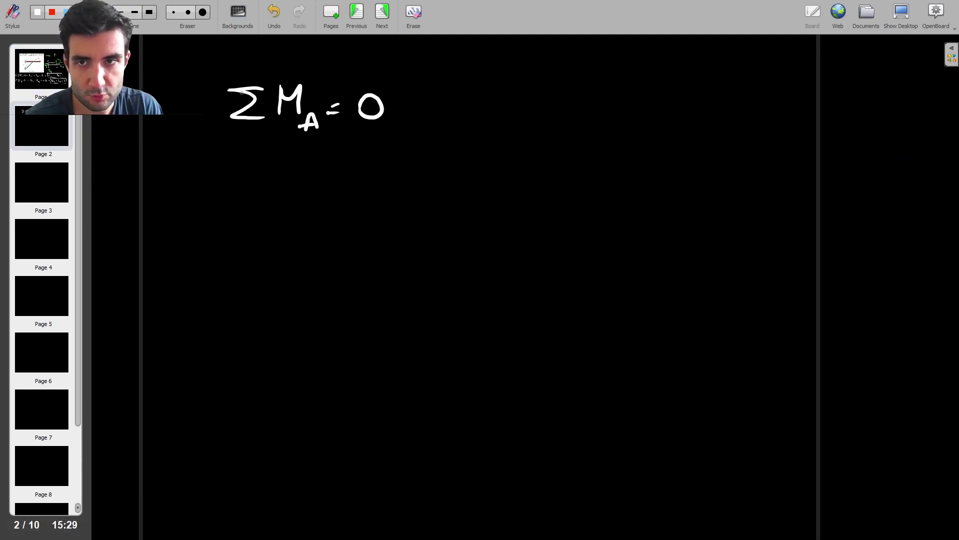
{"action": "mouse_move", "coordinate": [171, 96]}
{"action": "left_mouse_down"}
{"action": "mouse_move", "coordinate": [192, 122]}
{"action": "mouse_move", "coordinate": [198, 117]}
{"action": "left_mouse_up"}
{"action": "left_click_drag", "start_coordinate": [192, 107], "coordinate": [205, 107]}
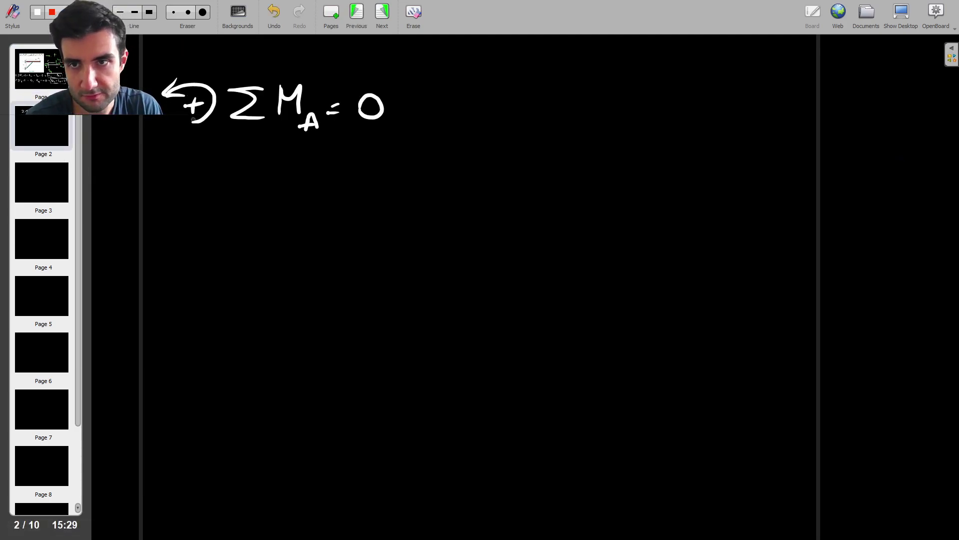
{"action": "key", "text": "Page_Up"}
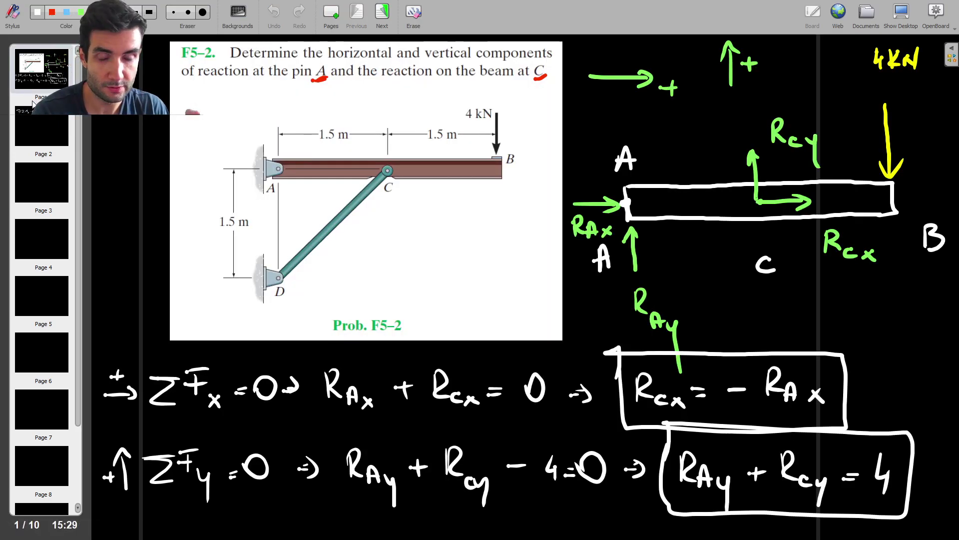
{"action": "left_click", "coordinate": [67, 127]}
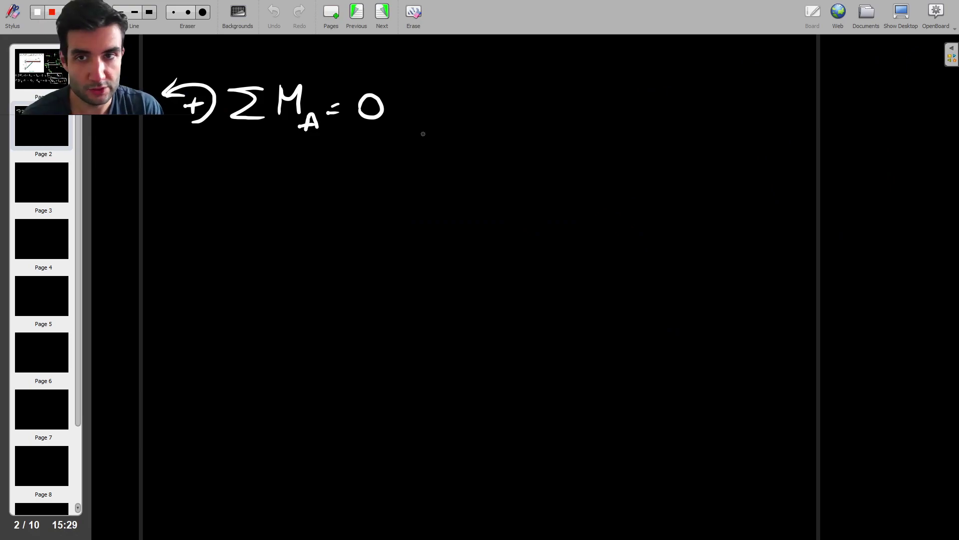